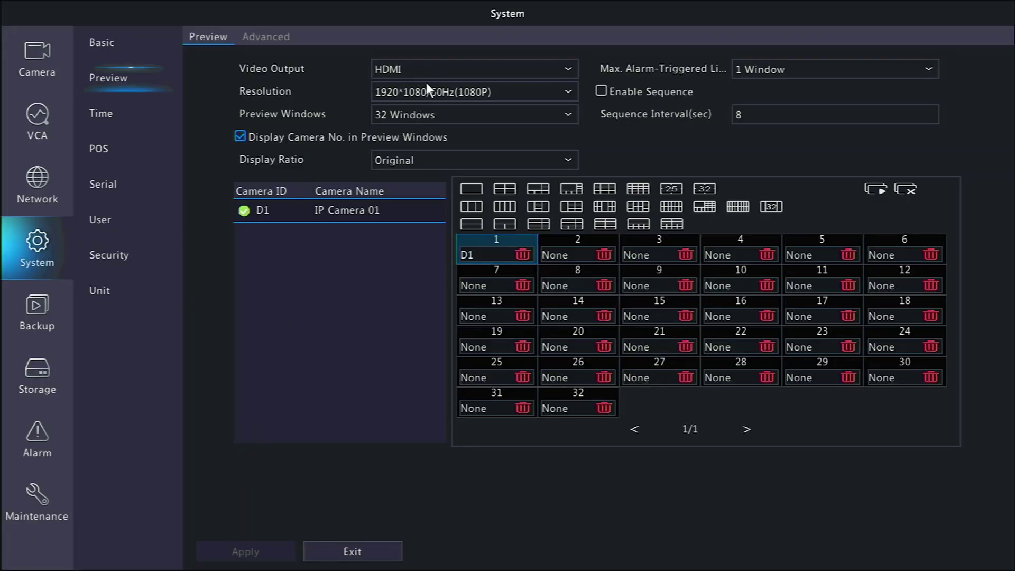
Show the HDMI preview output resolutions, up to 3840*2160/30Hz(4K).
click(425, 90)
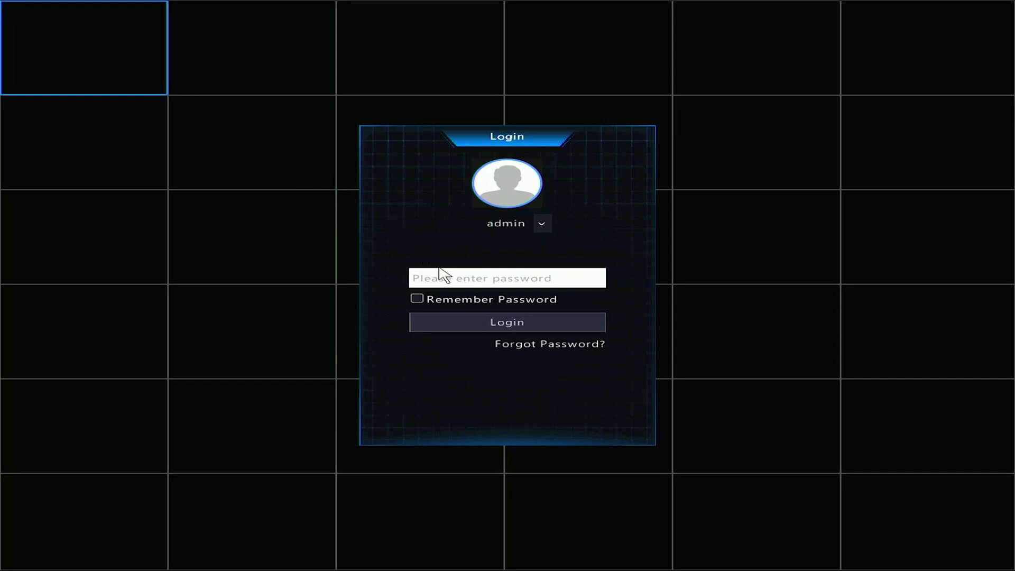
Log in as admin with the default password entered on the on-screen keyboard.
click(456, 278)
click(422, 300)
click(453, 299)
click(481, 300)
click(509, 300)
click(539, 299)
click(566, 301)
click(605, 241)
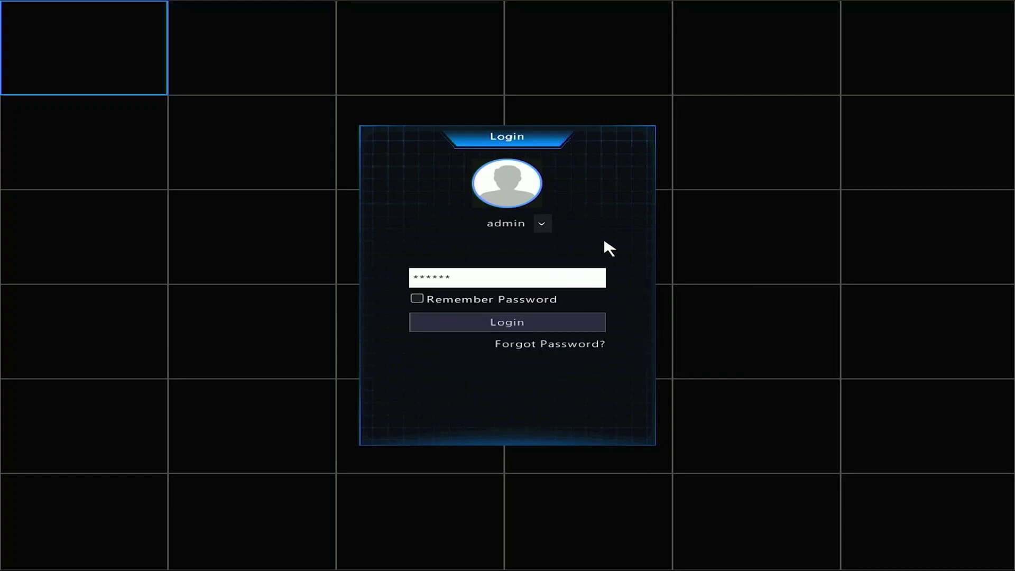
click(500, 324)
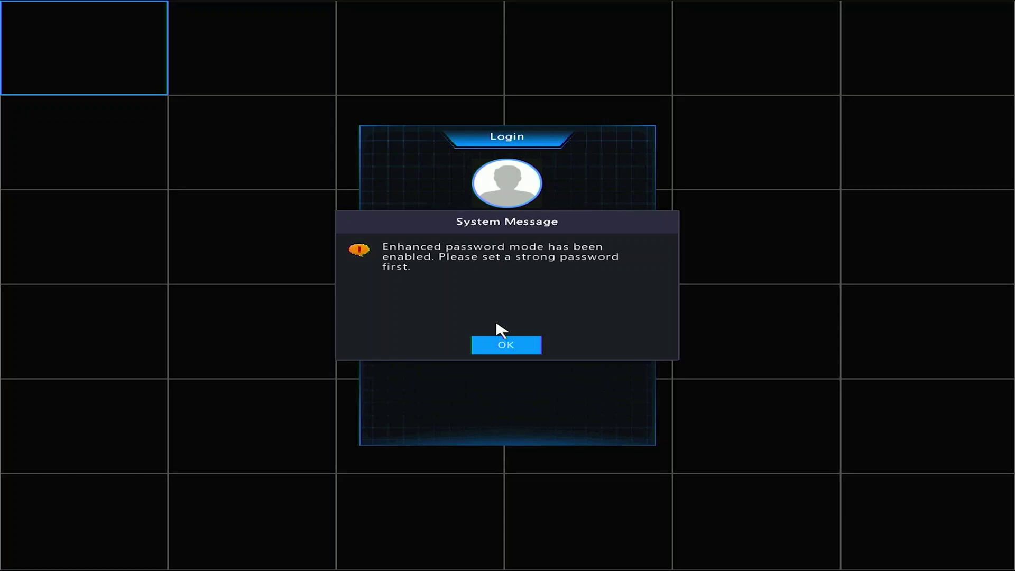
Acknowledge the strong-password message and check the empty Change Password fields.
click(504, 347)
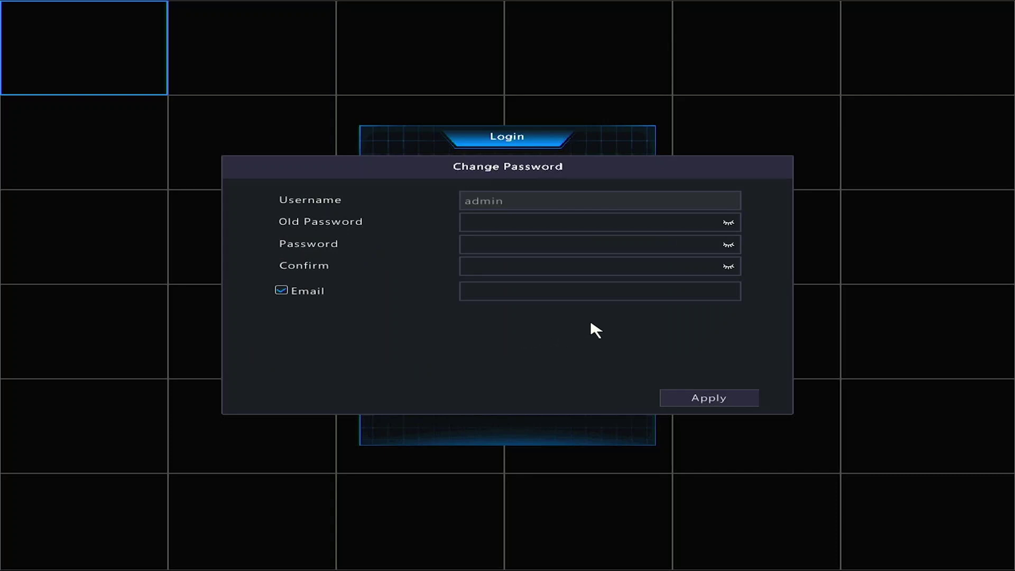
click(720, 225)
click(724, 245)
click(730, 268)
Enter the current admin password in the Old Password field.
click(484, 223)
click(476, 242)
click(505, 243)
click(533, 243)
click(561, 242)
click(590, 242)
click(619, 243)
click(524, 327)
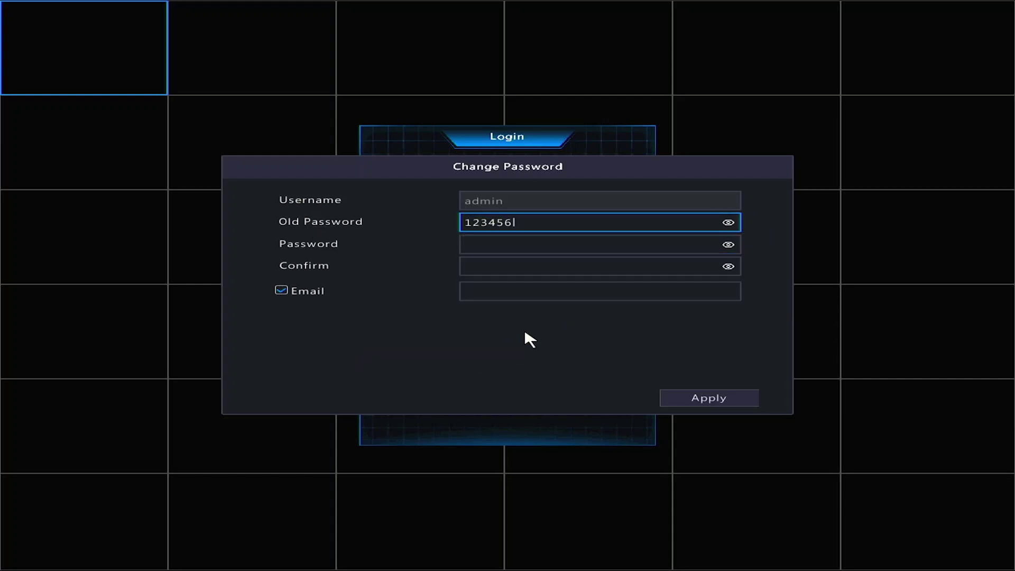
Enter a new strong password with letters, digits and a special character.
click(505, 247)
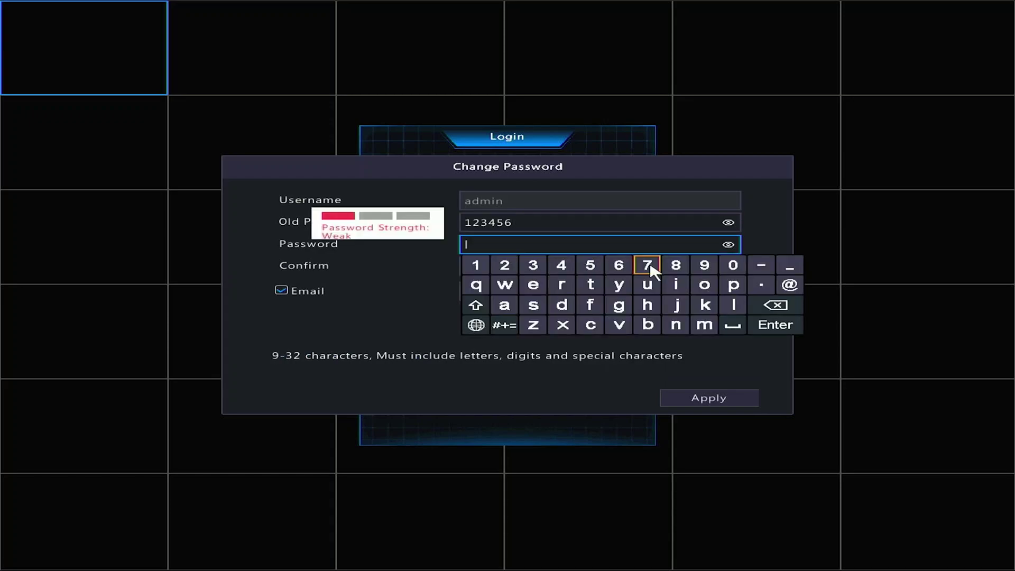
click(733, 284)
click(505, 305)
click(533, 305)
click(534, 305)
click(505, 285)
click(705, 284)
click(562, 285)
click(561, 305)
click(476, 265)
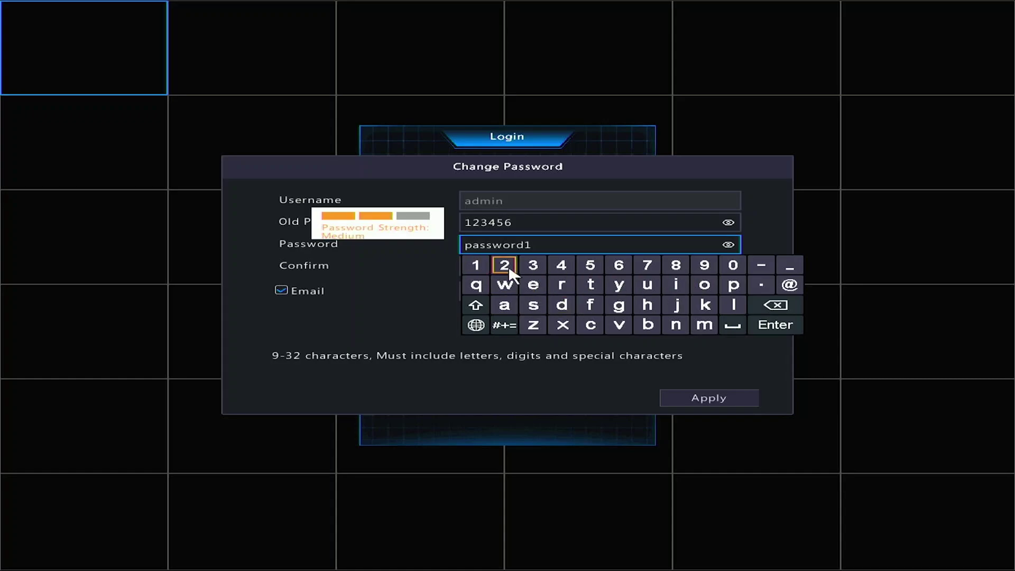
click(505, 265)
click(533, 265)
click(504, 325)
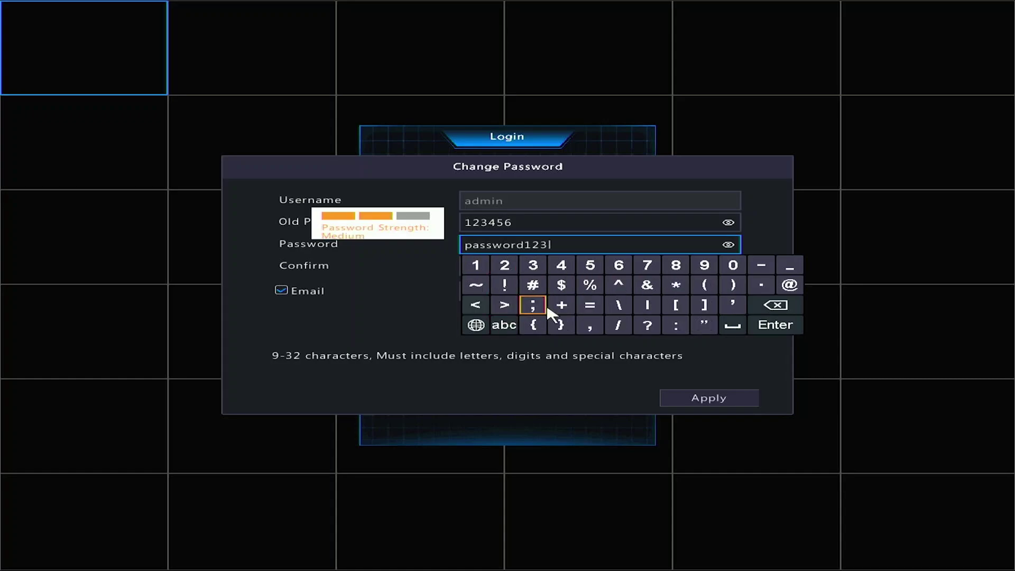
click(507, 286)
click(382, 330)
Re-enter the same new password in the Confirm field.
click(486, 269)
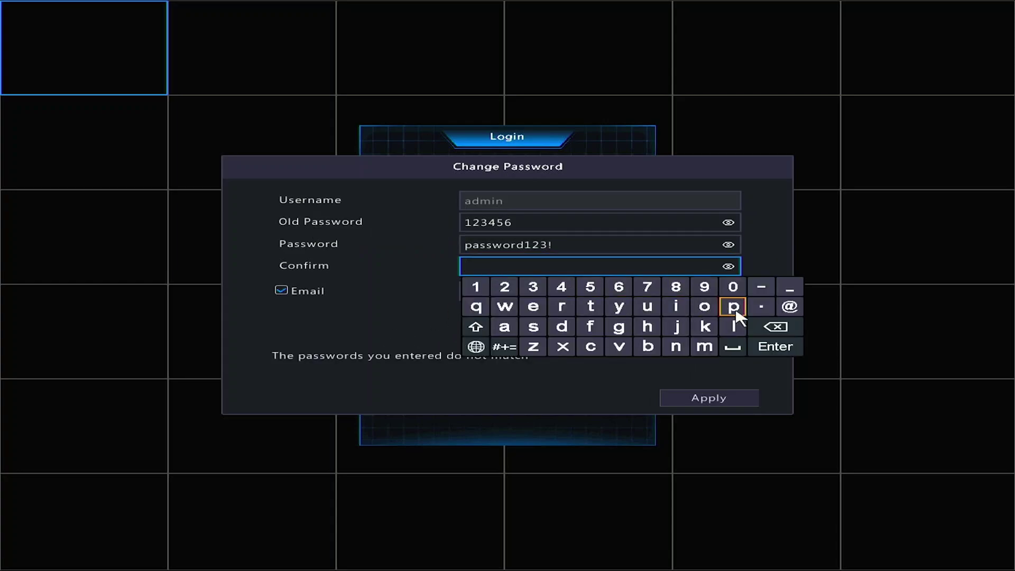
click(733, 306)
click(504, 327)
click(533, 326)
click(534, 327)
click(505, 306)
click(705, 307)
click(562, 306)
click(561, 326)
click(476, 287)
click(505, 286)
click(530, 290)
click(505, 347)
click(506, 309)
click(405, 334)
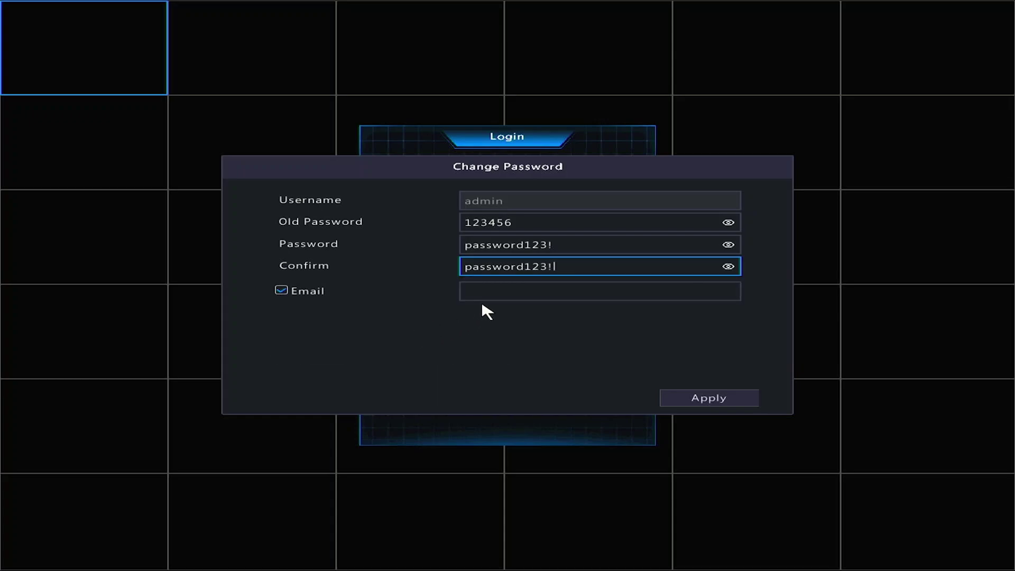
Start entering the recovery e-mail address.
click(497, 292)
click(539, 355)
click(648, 332)
click(733, 332)
click(733, 332)
click(704, 331)
Complete the recovery e-mail address and apply the new admin password.
click(561, 332)
click(591, 331)
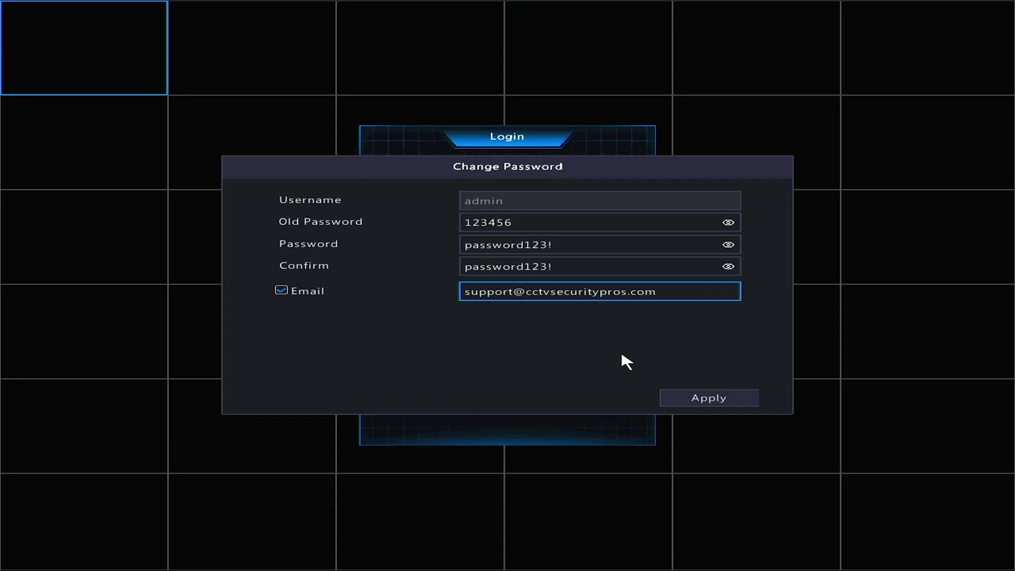
click(687, 403)
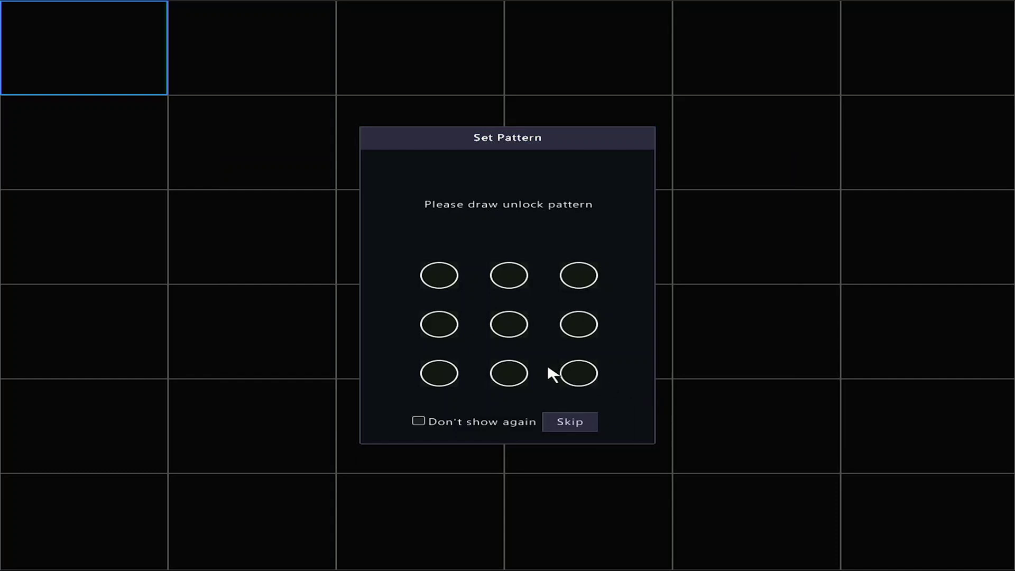
Draw an L-shaped unlock pattern from top-left to bottom-right, twice to confirm.
mouse_move(435, 279)
mouse_down()
mouse_move(438, 376)
mouse_move(590, 377)
mouse_up()
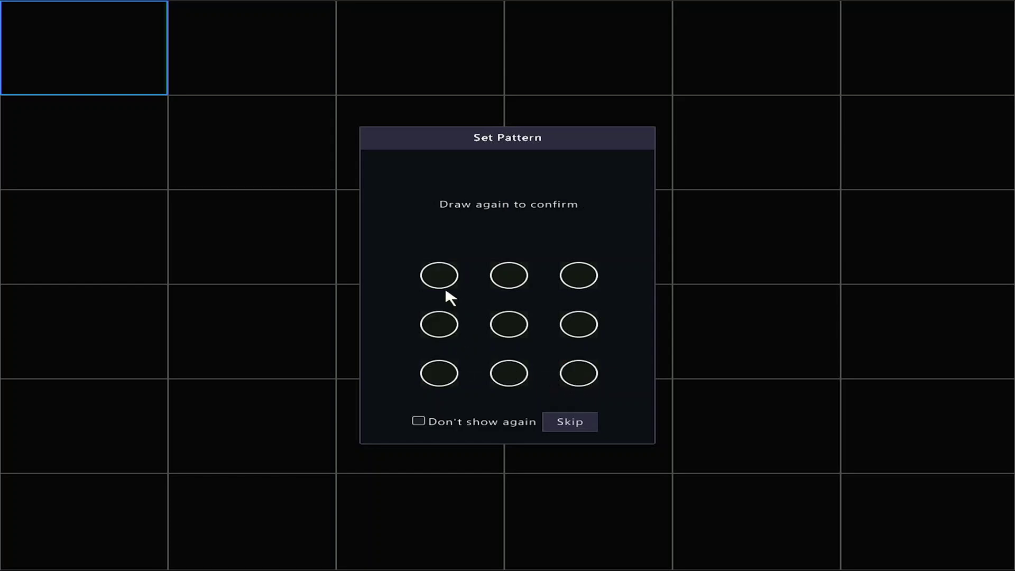
mouse_move(441, 279)
mouse_down()
mouse_move(441, 372)
mouse_move(578, 374)
mouse_up()
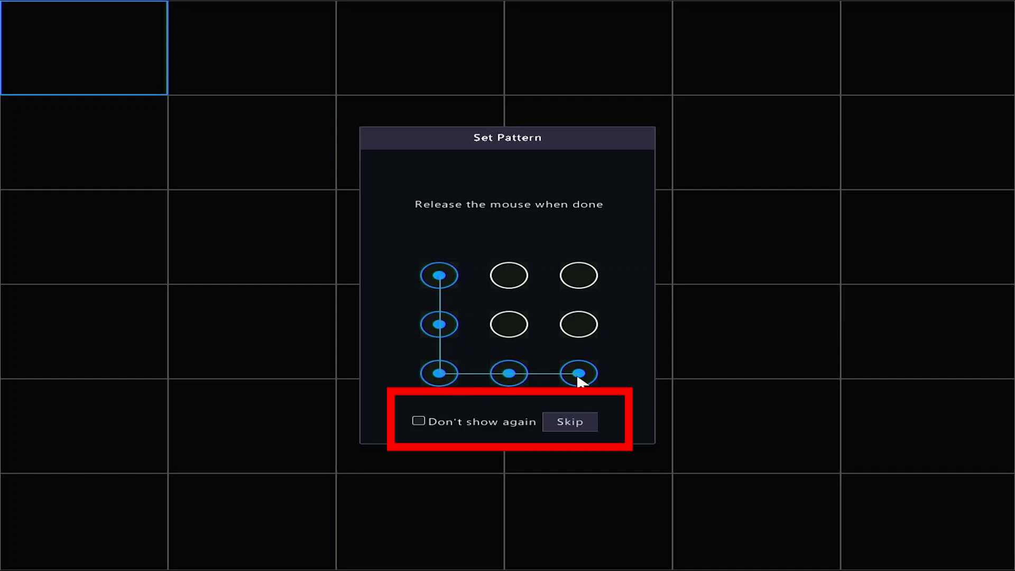
drag(578, 376, 579, 378)
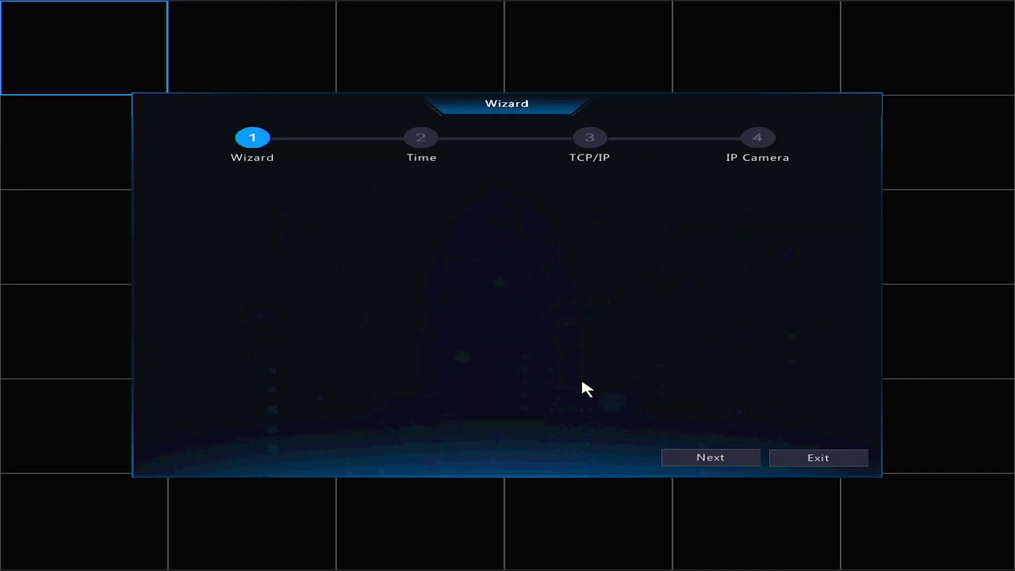
In the Time step, keep Eastern Standard time zone and YYYY-MM-DD date format.
click(676, 461)
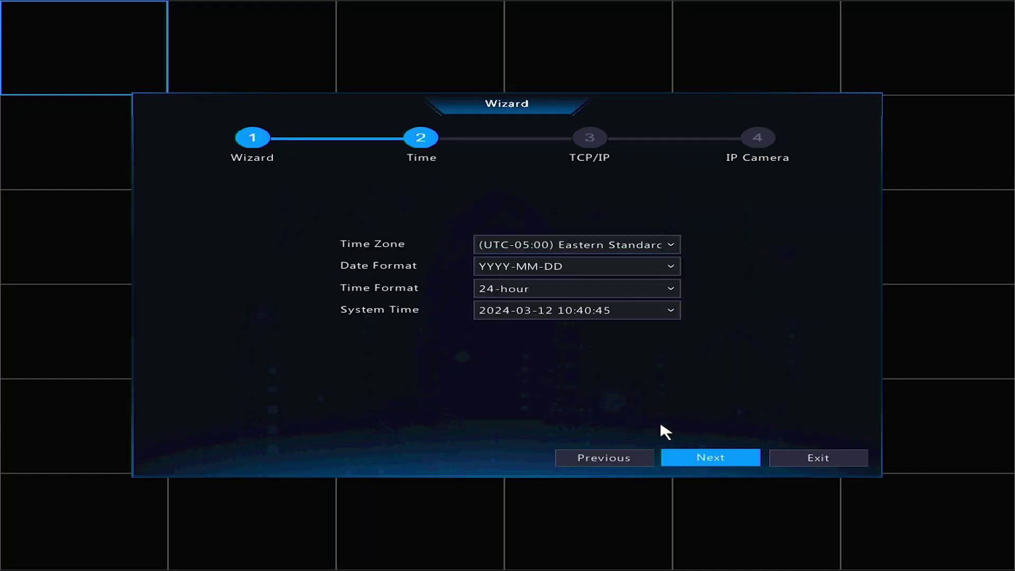
click(671, 245)
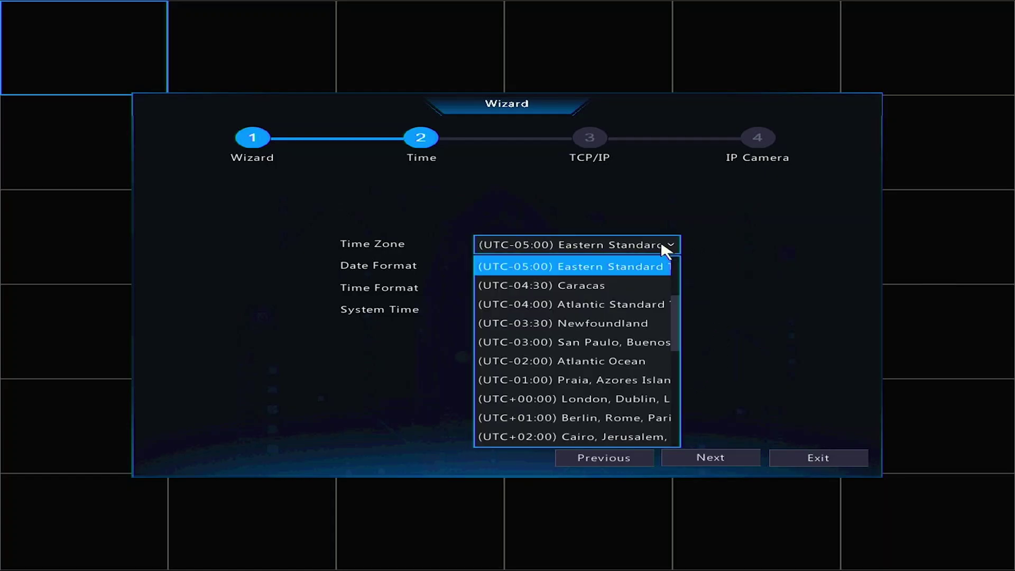
scroll(606, 318, up, 2)
scroll(609, 318, down, 3)
scroll(614, 317, up, 3)
click(621, 310)
click(580, 268)
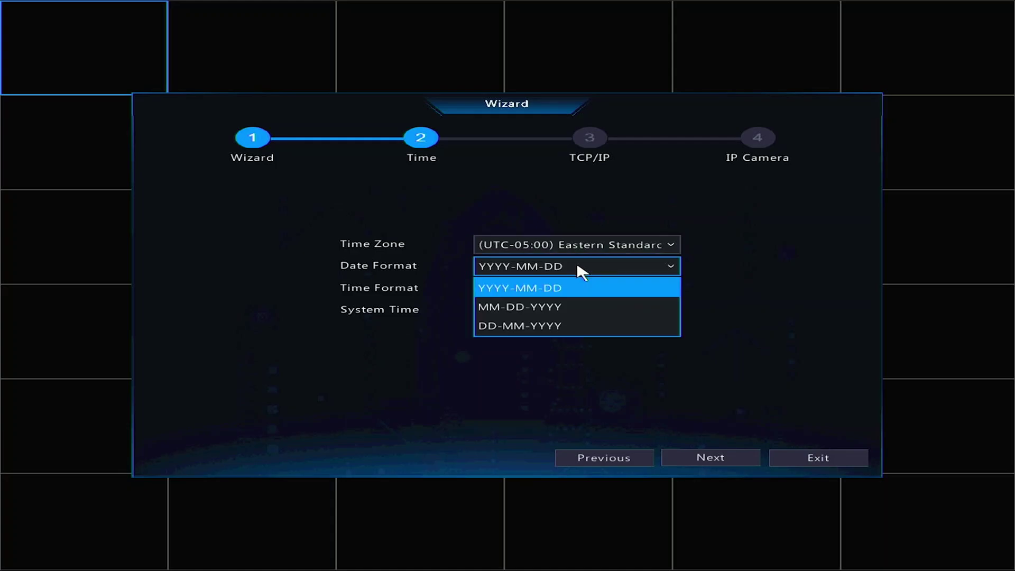
click(572, 289)
Switch to 12-hour format, set the system time to 11 AM, and continue to TCP/IP.
click(571, 289)
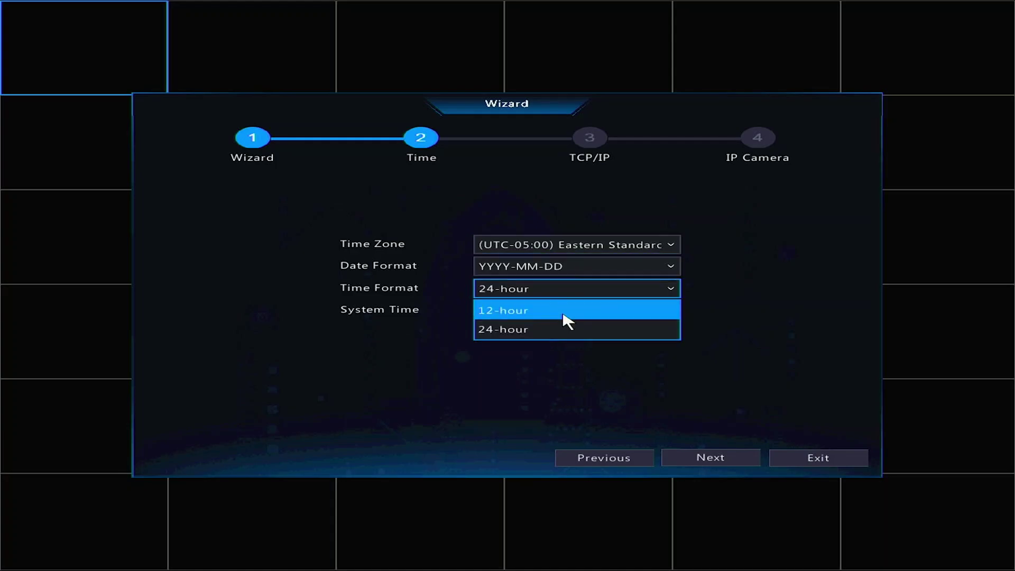
click(565, 313)
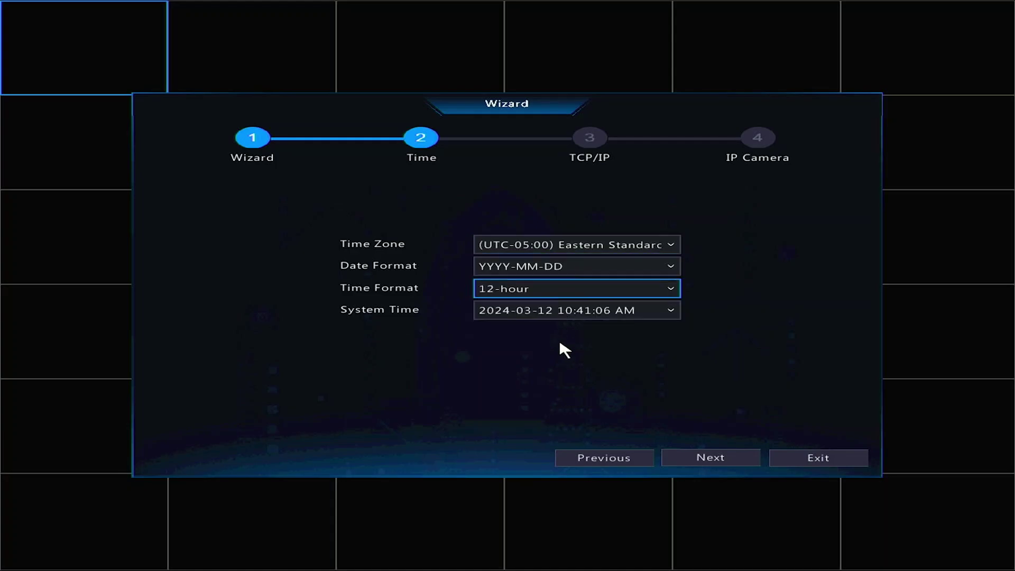
click(579, 315)
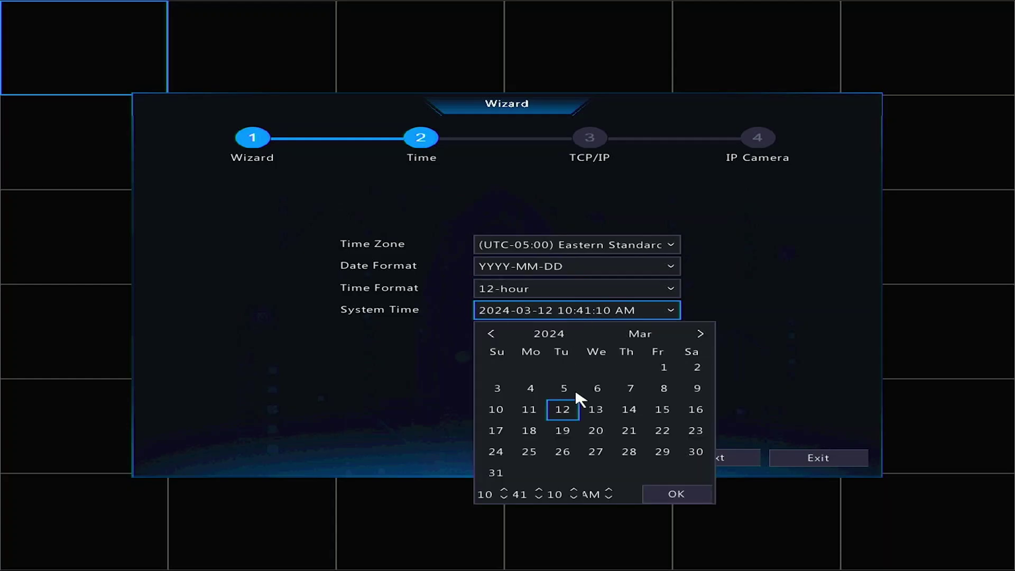
click(503, 491)
click(690, 496)
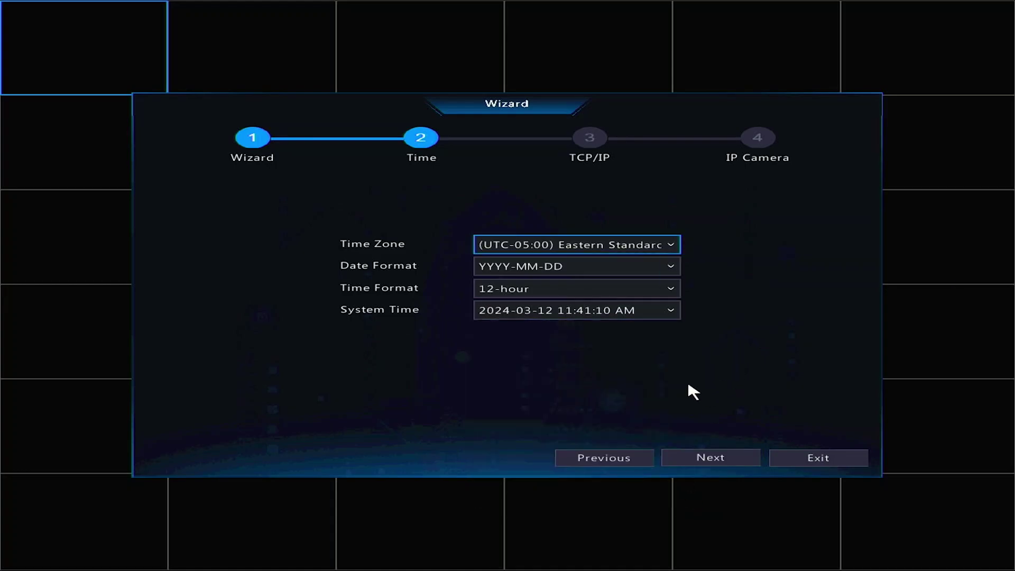
click(712, 458)
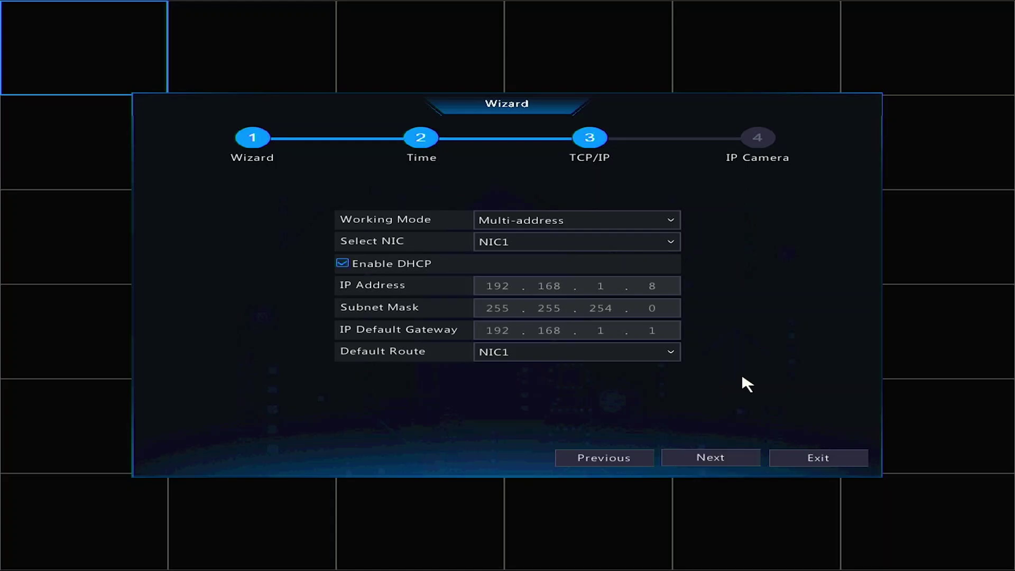
Select NIC2, disable its DHCP, and move past the network step.
click(608, 239)
click(579, 280)
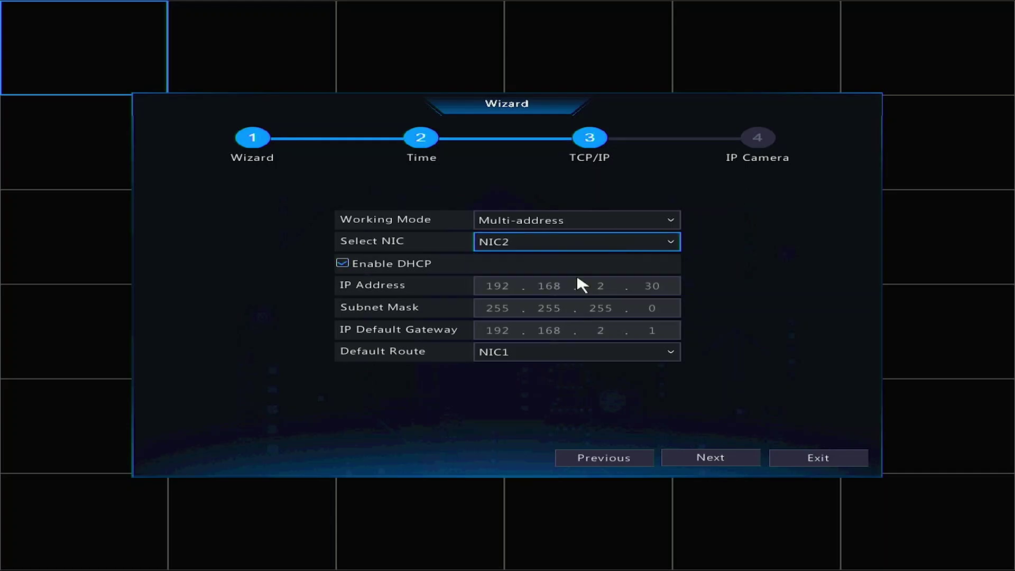
click(343, 263)
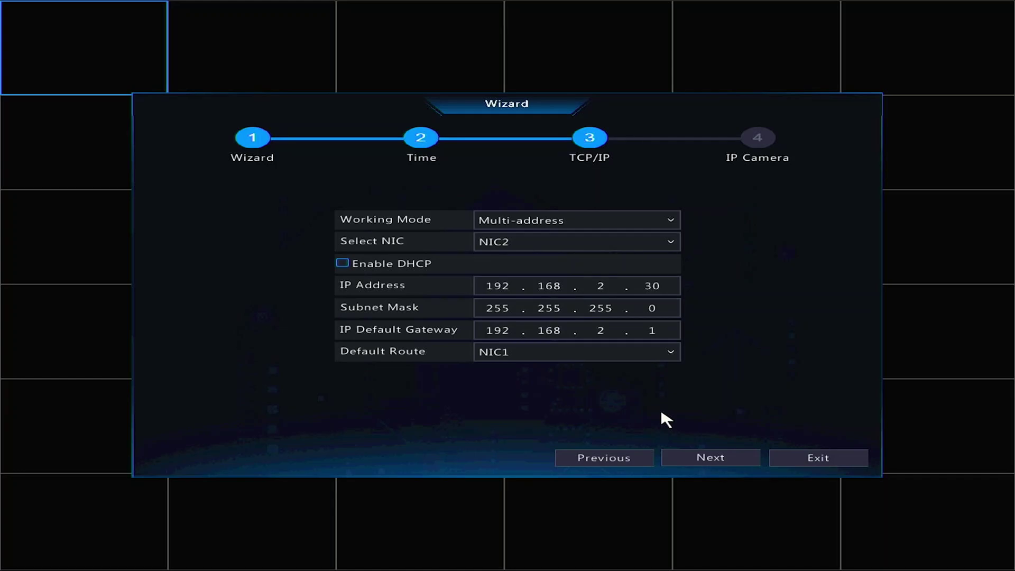
click(716, 459)
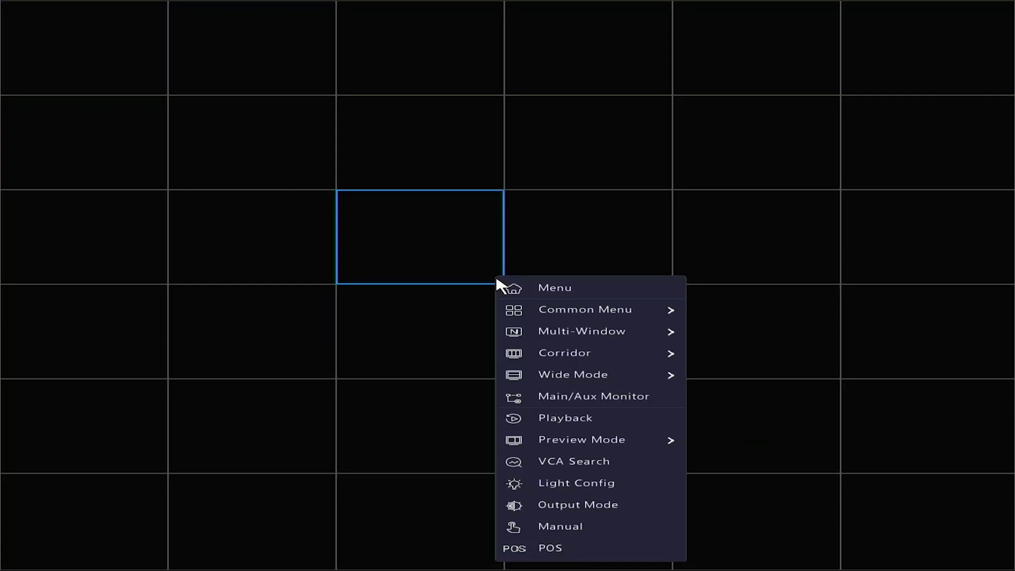
Open the recorder's main menu from the shortcut menu.
click(499, 286)
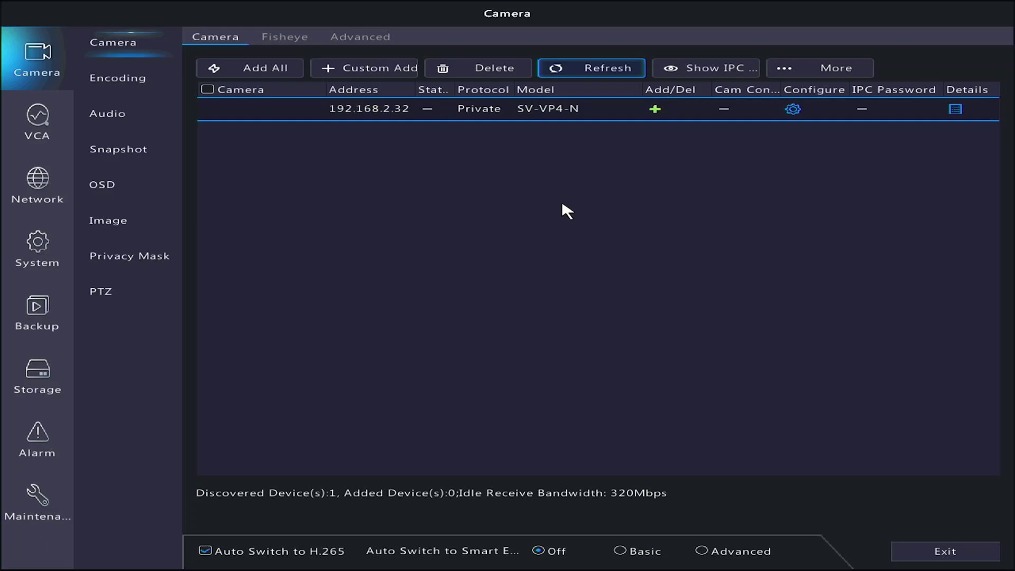
Add the discovered SV-VP4-N camera at 192.168.2.32 as channel D1.
click(654, 110)
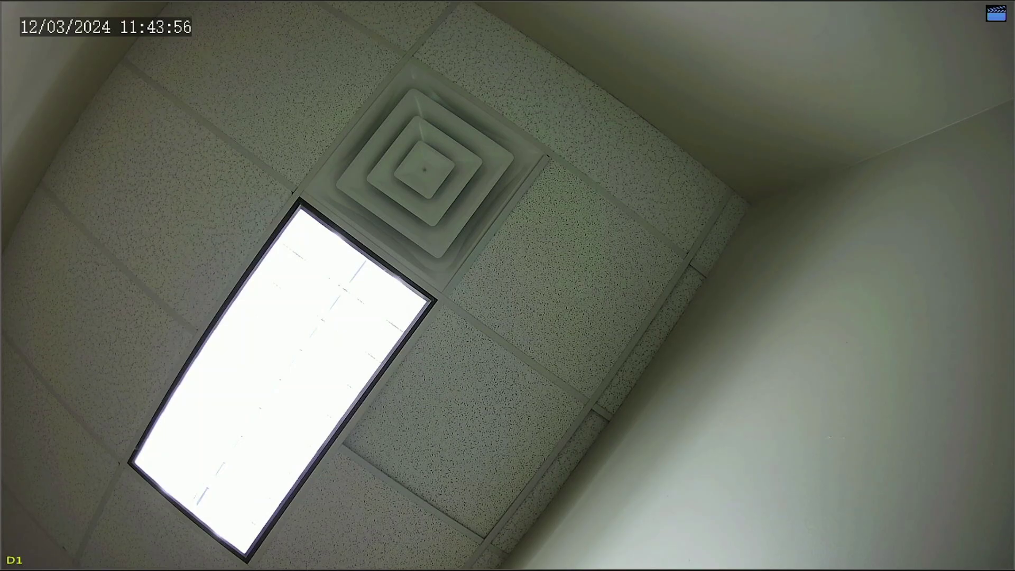
Open the main settings menu from the live view's context menu.
right_click(364, 200)
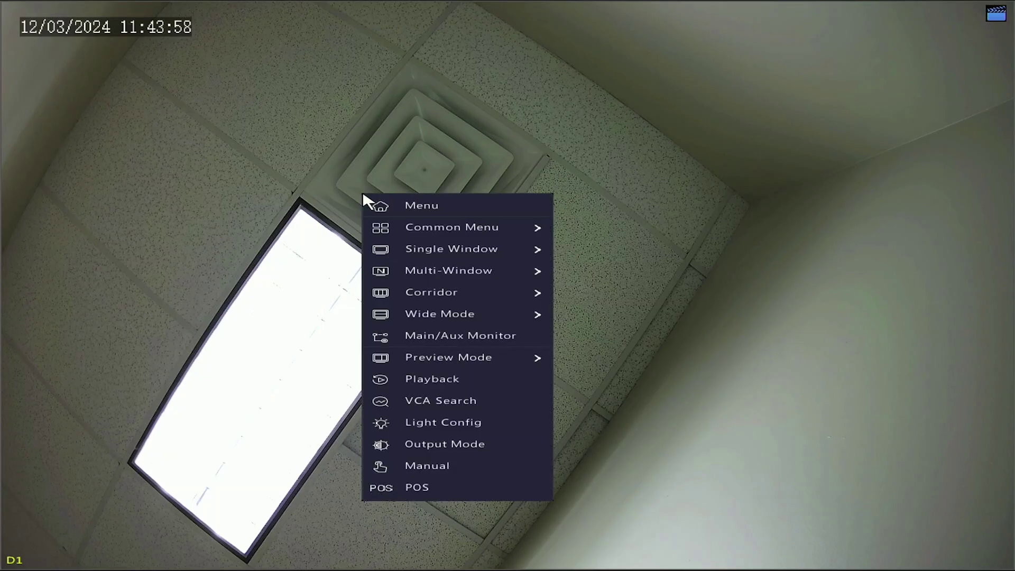
click(385, 214)
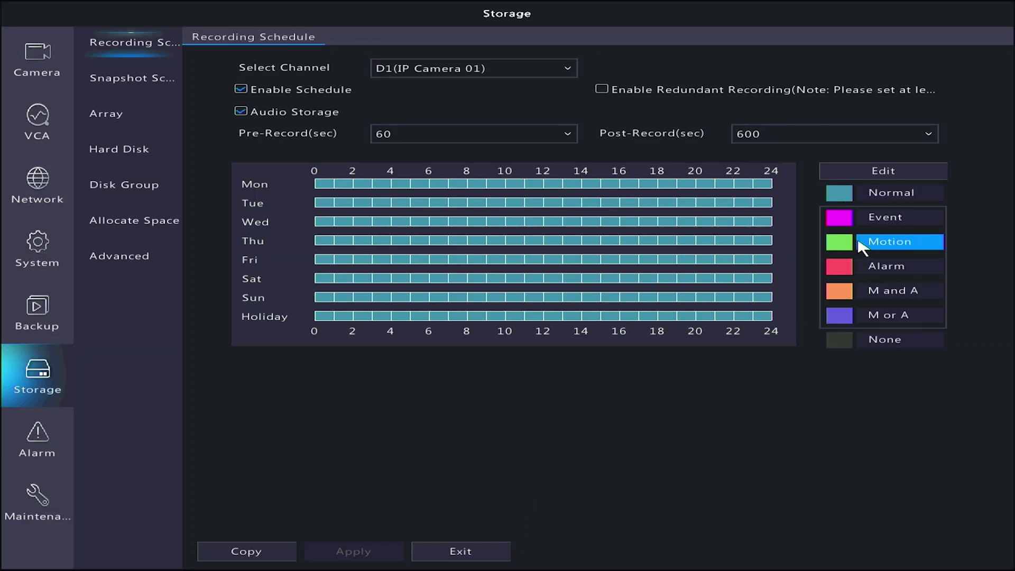
Paint Motion recording across D1's entire weekly schedule grid and apply it.
click(842, 241)
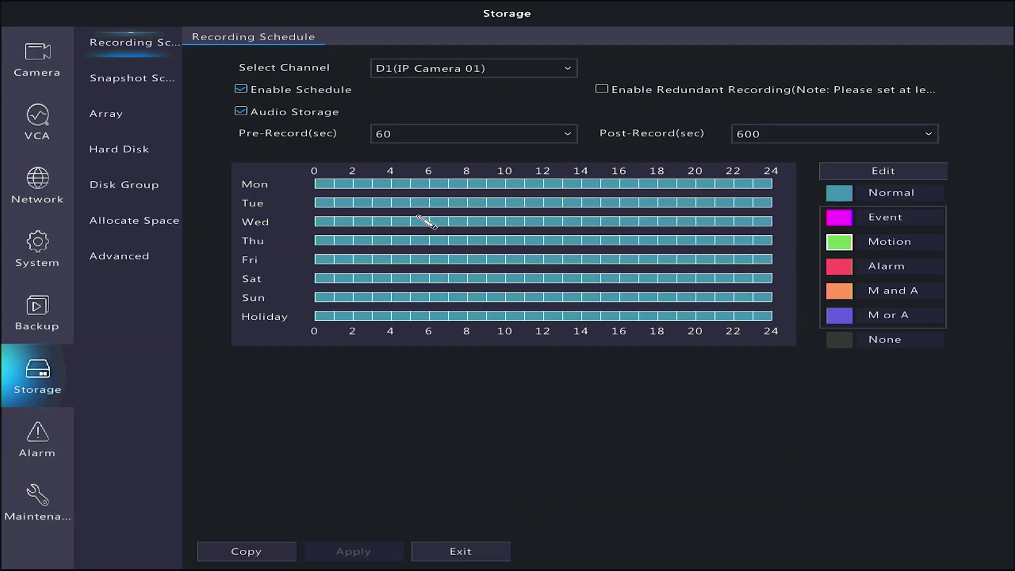
mouse_move(317, 182)
mouse_down()
mouse_move(389, 226)
mouse_move(772, 319)
mouse_up()
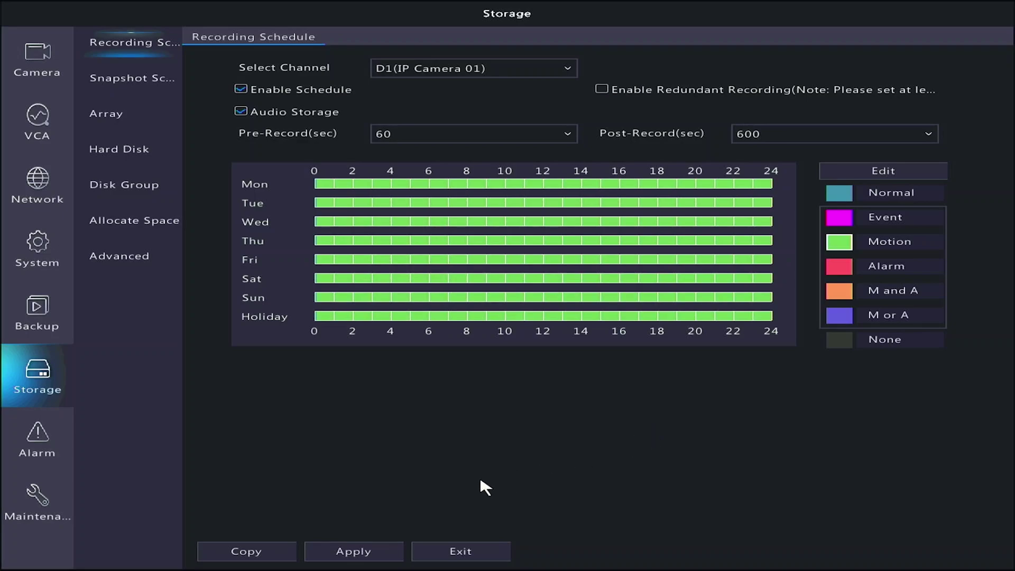
click(375, 554)
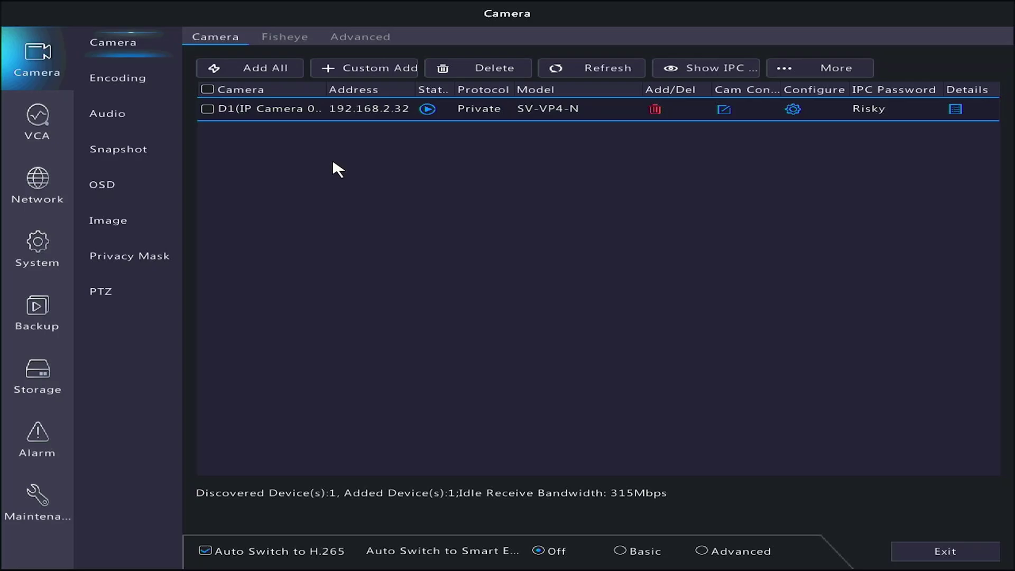
Bring up the Network settings' P2P page showing the recorder's QR code.
click(42, 185)
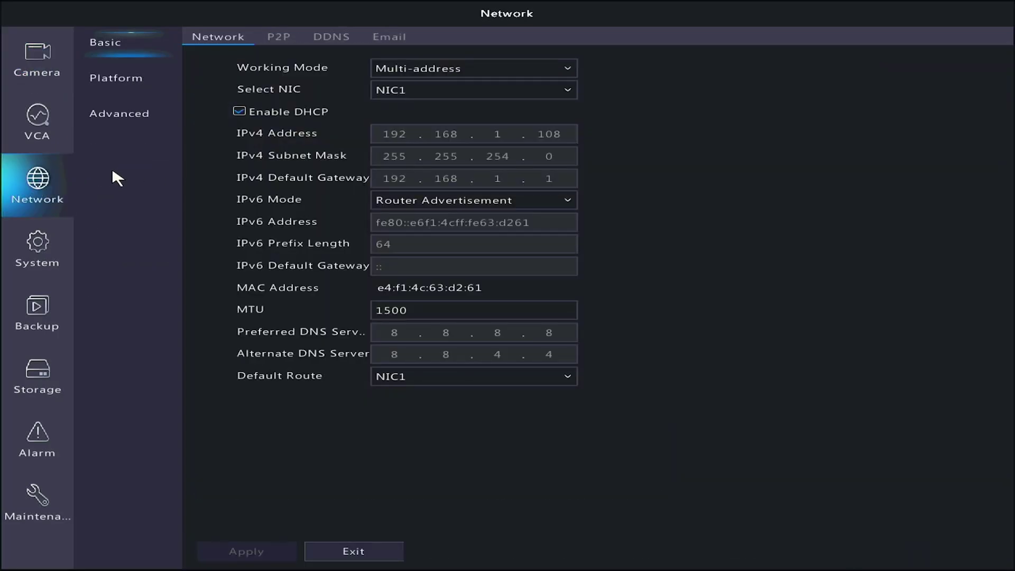
click(285, 36)
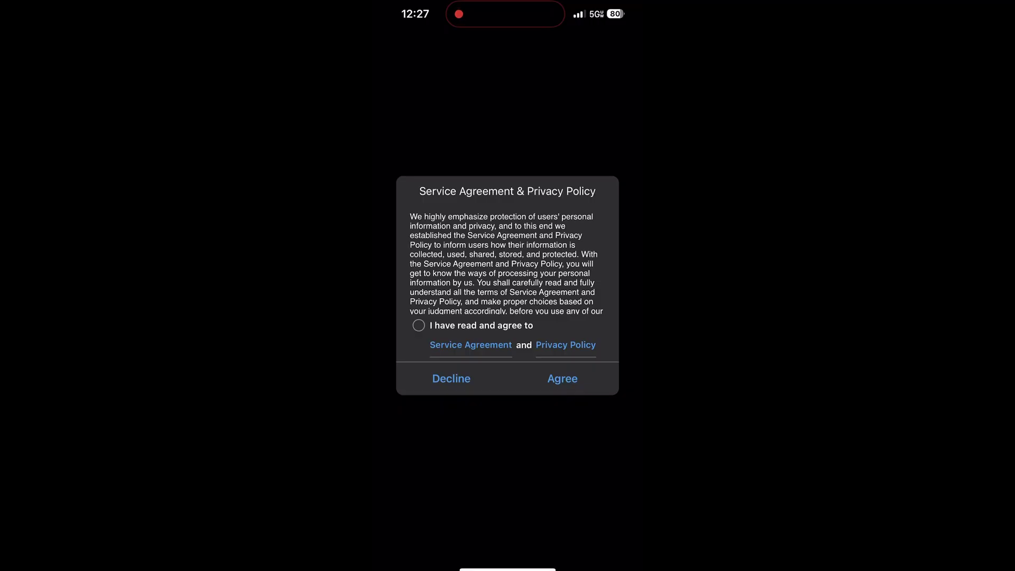
Accept the service agreement, then sign up under United States with an e-mail address and accept the terms.
click(418, 325)
click(563, 378)
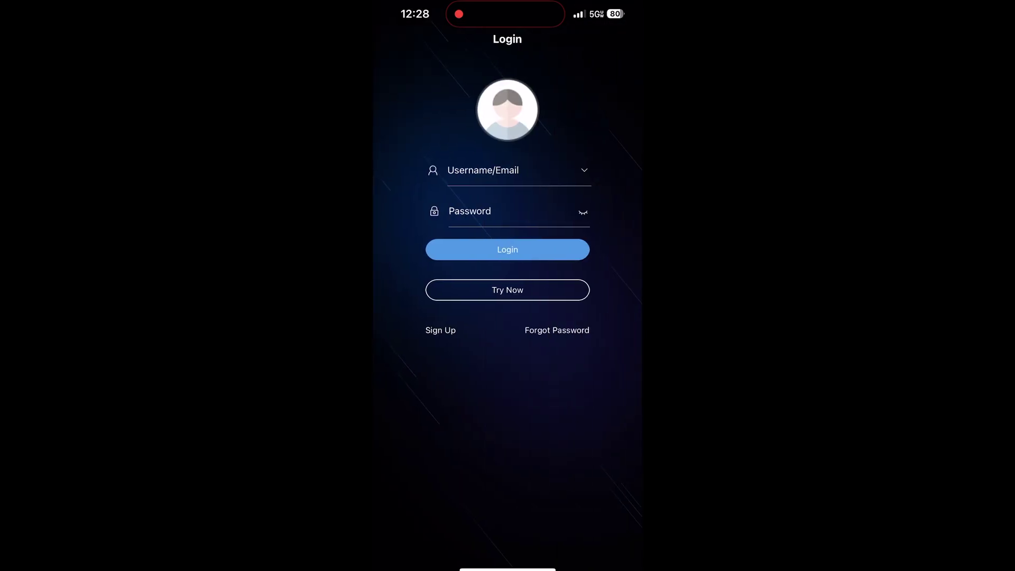
click(441, 330)
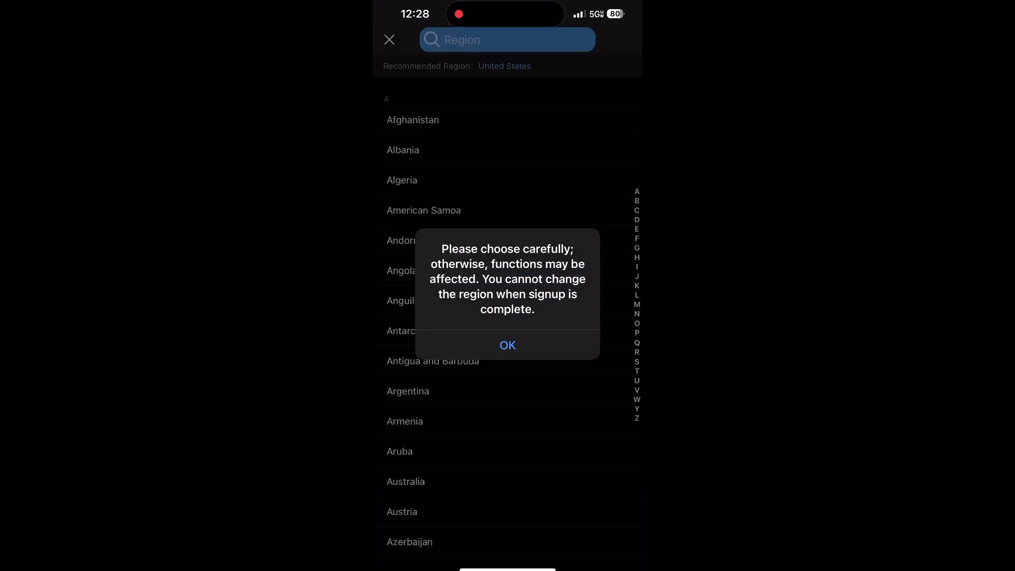
click(508, 344)
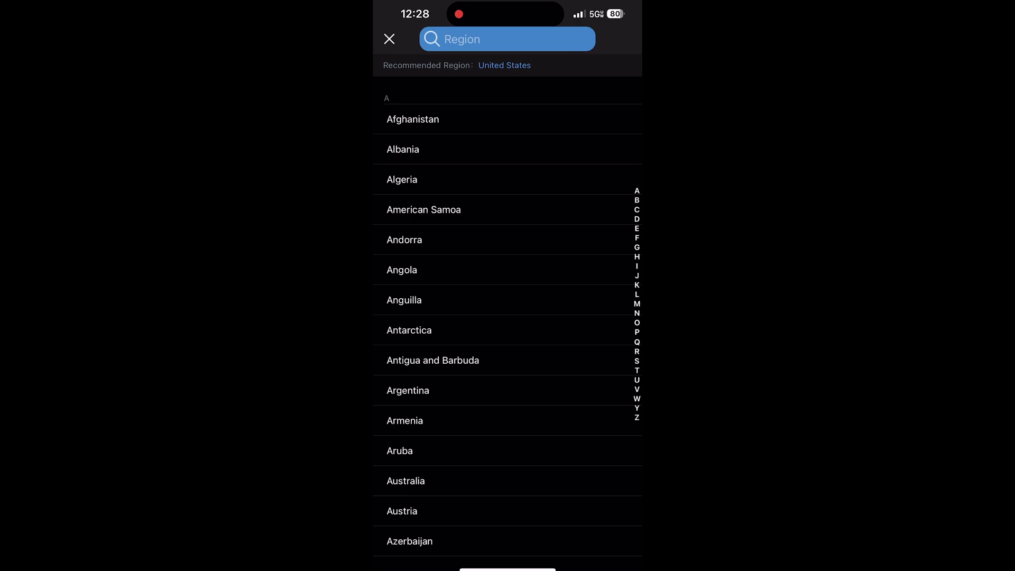
click(505, 65)
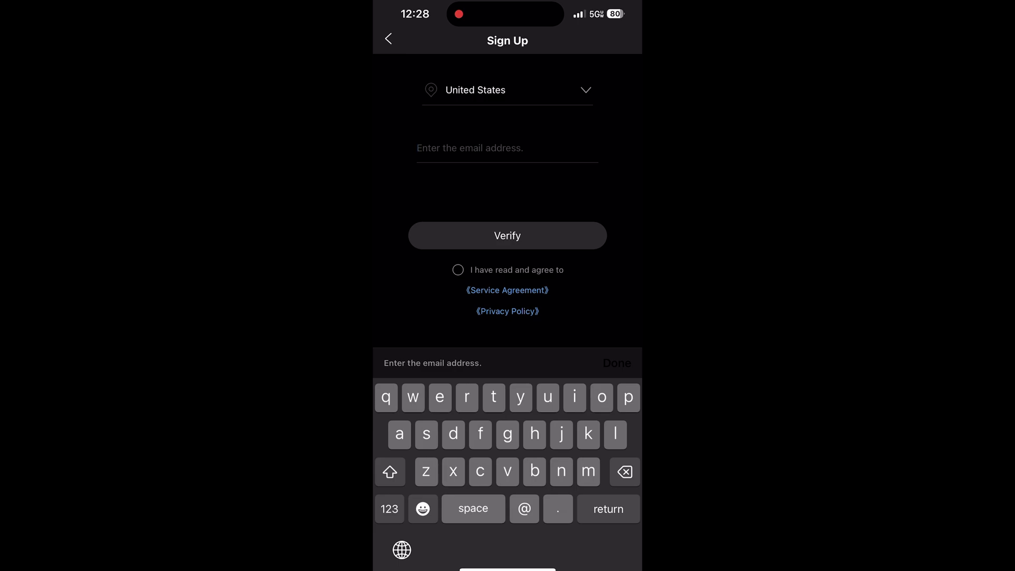
click(458, 270)
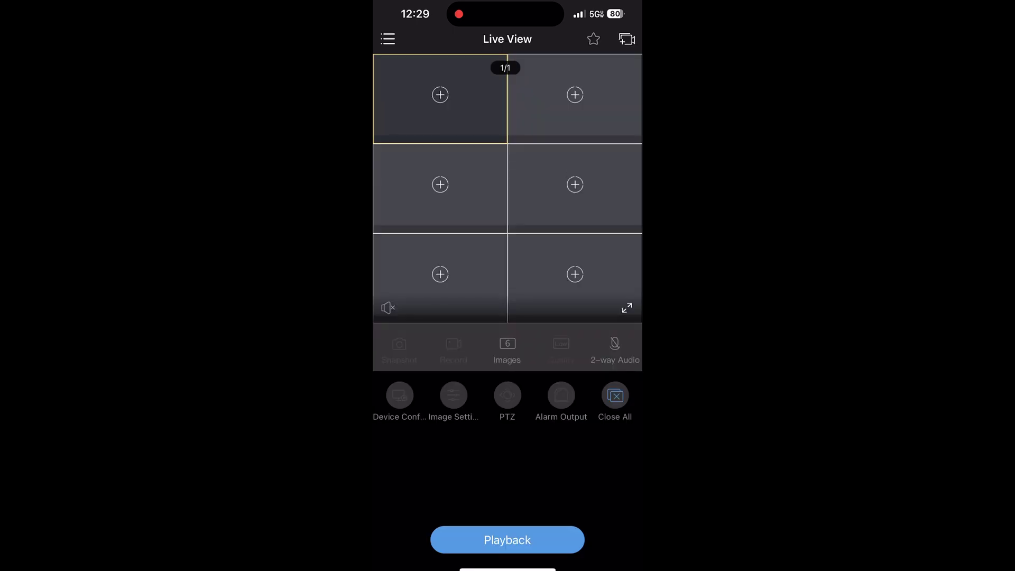
Add the recorder from the Devices list via its QR code and rename it NVR.
click(387, 39)
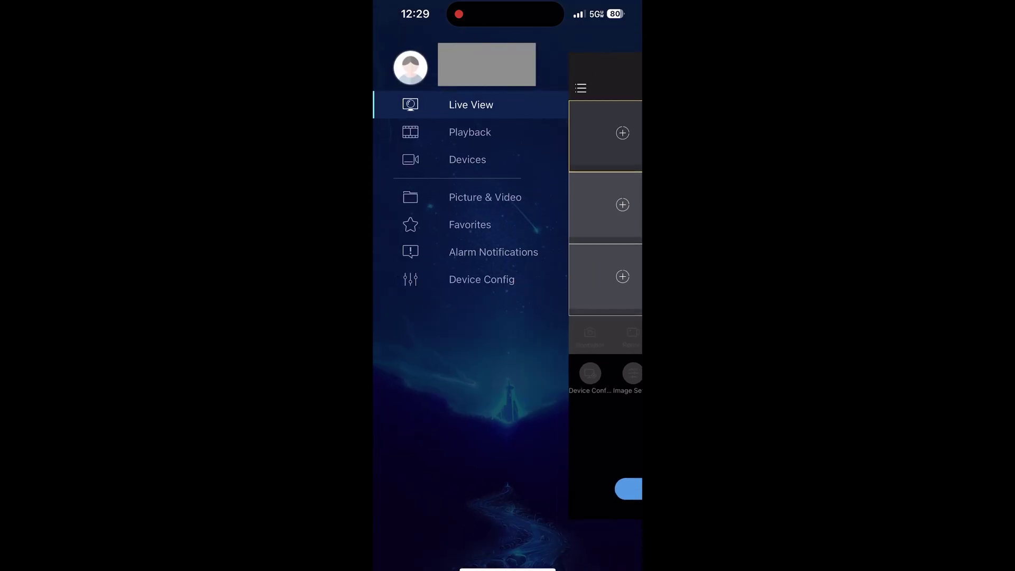
click(468, 159)
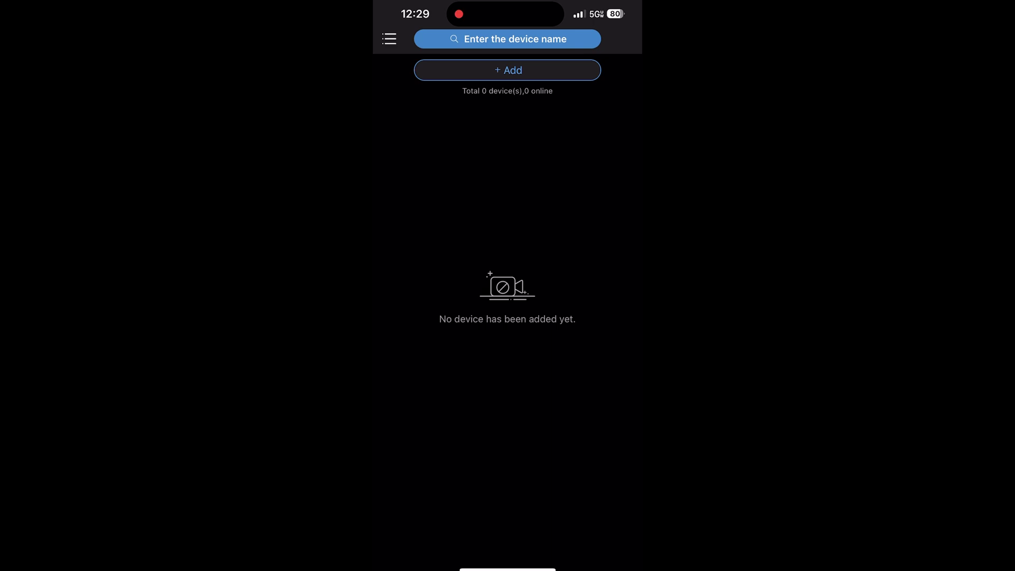
click(507, 69)
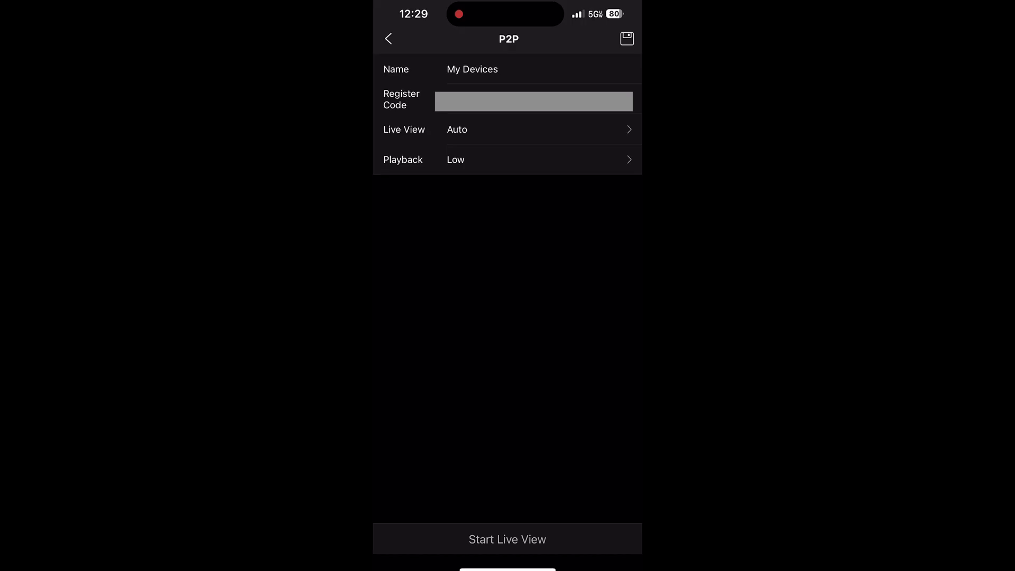
click(497, 69)
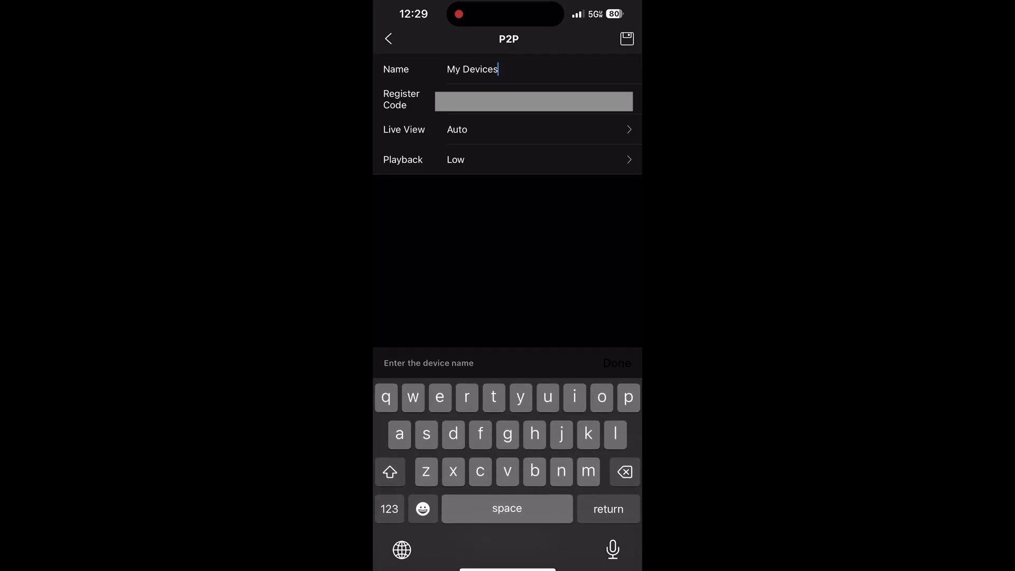
key(BackSpace)
key(BackSpace)
key(BackSpace)
key(BackSpace)
key(BackSpace)
key(BackSpace)
key(BackSpace)
key(BackSpace)
key(BackSpace)
key(BackSpace)
text(NVR)
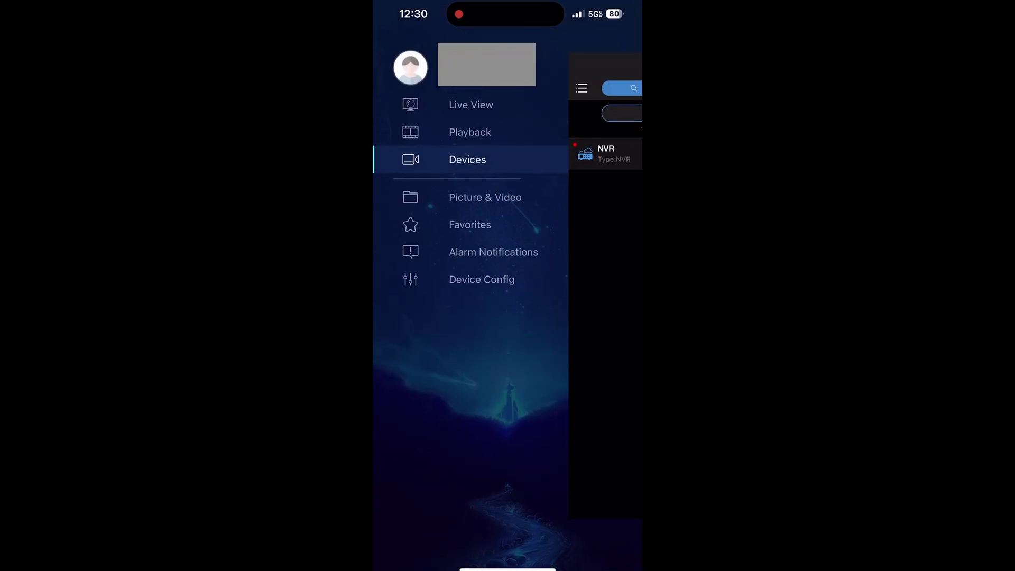
Return to Live View and bring up the grid layout choices.
click(471, 105)
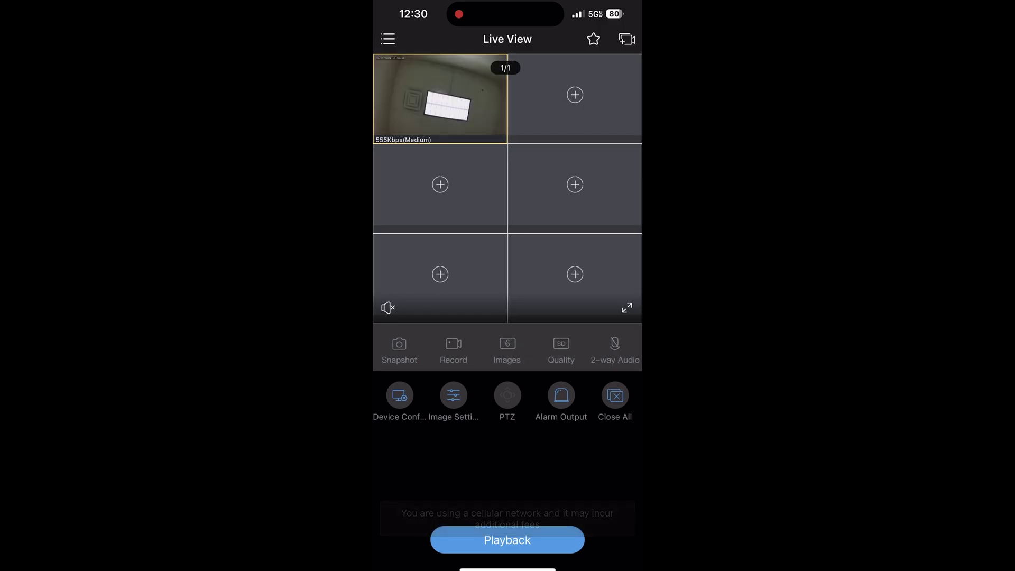
click(508, 349)
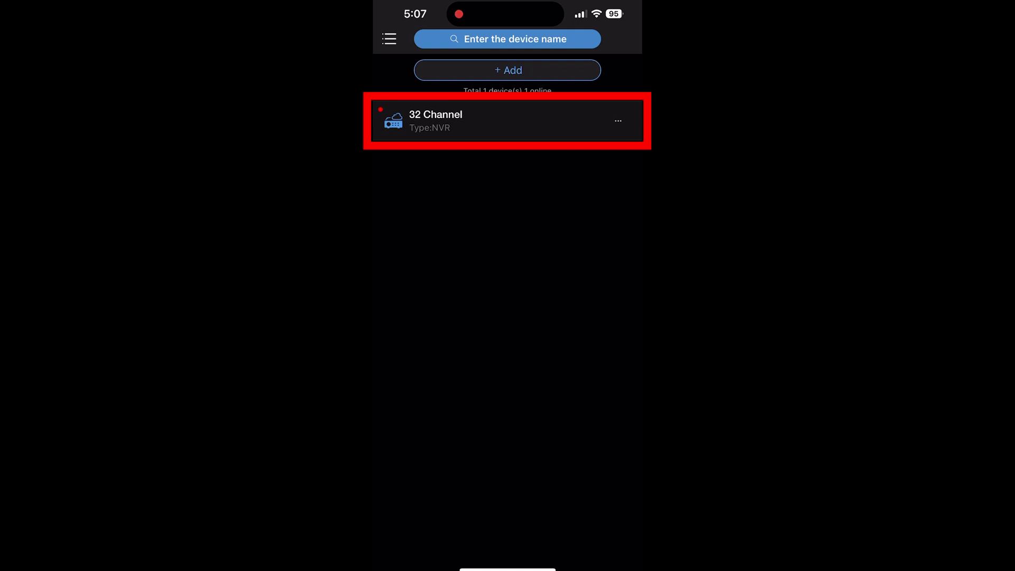
Share the whole 32 Channel NVR from its device actions menu.
click(618, 120)
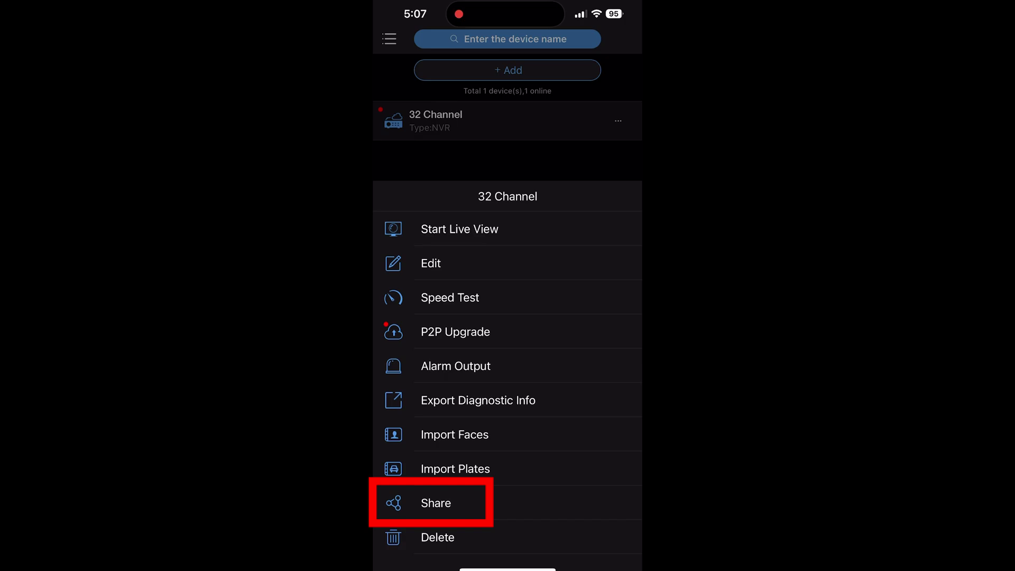
click(435, 503)
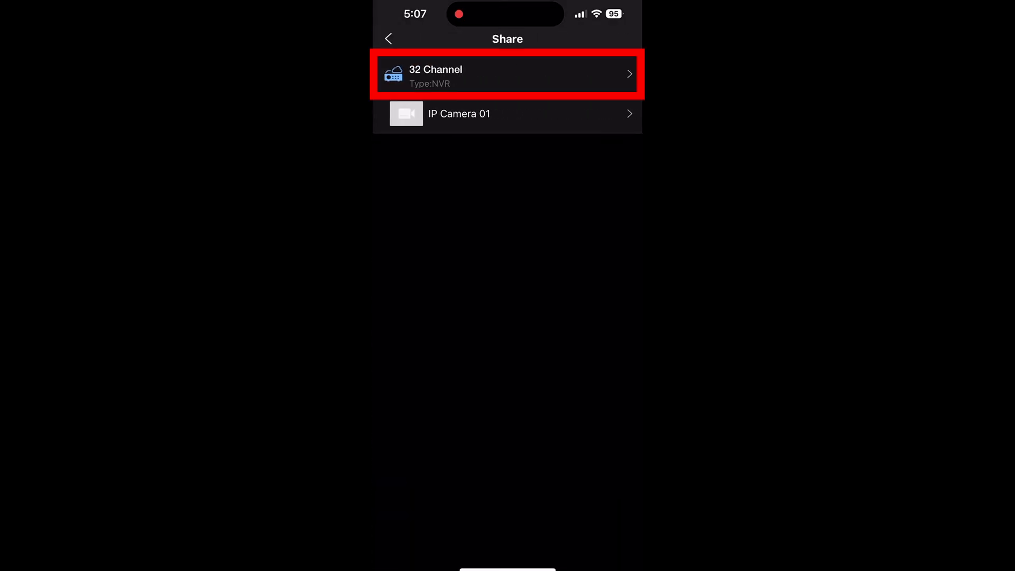
click(476, 74)
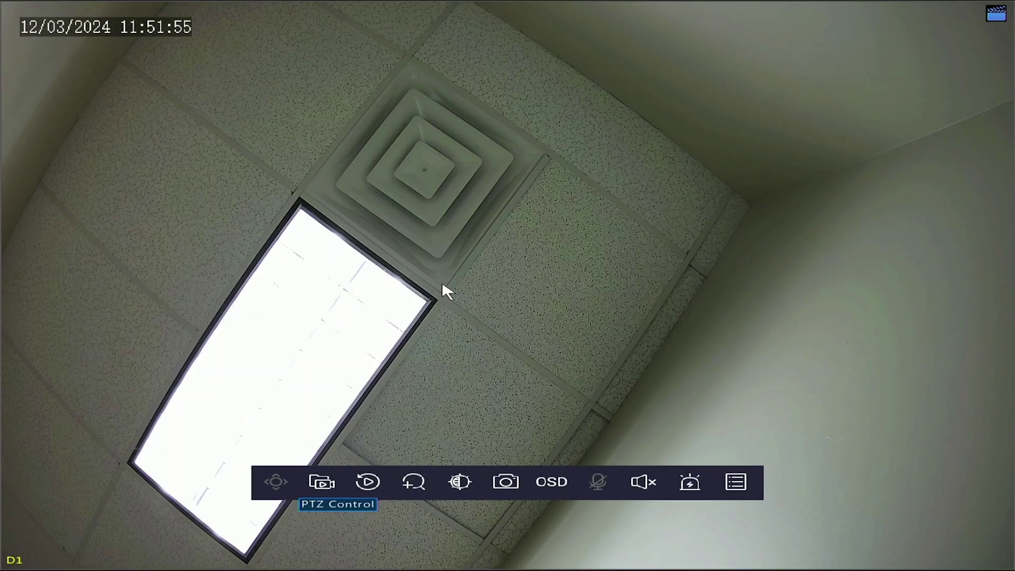
Right-click the live view to bring up the NVR's function menu.
right_click(445, 291)
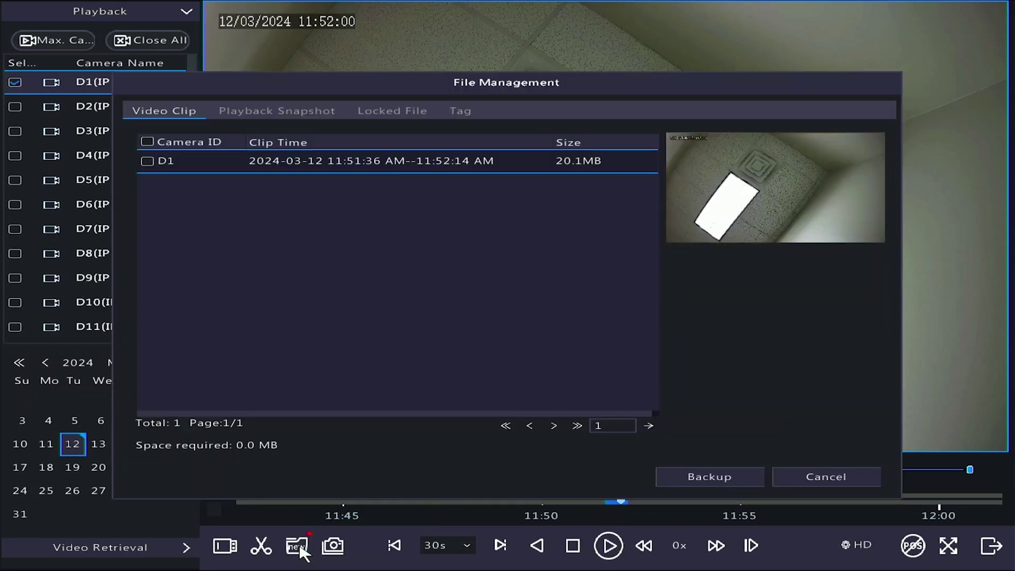
Tick the D1 video clip in File Management and start backing it up.
click(147, 160)
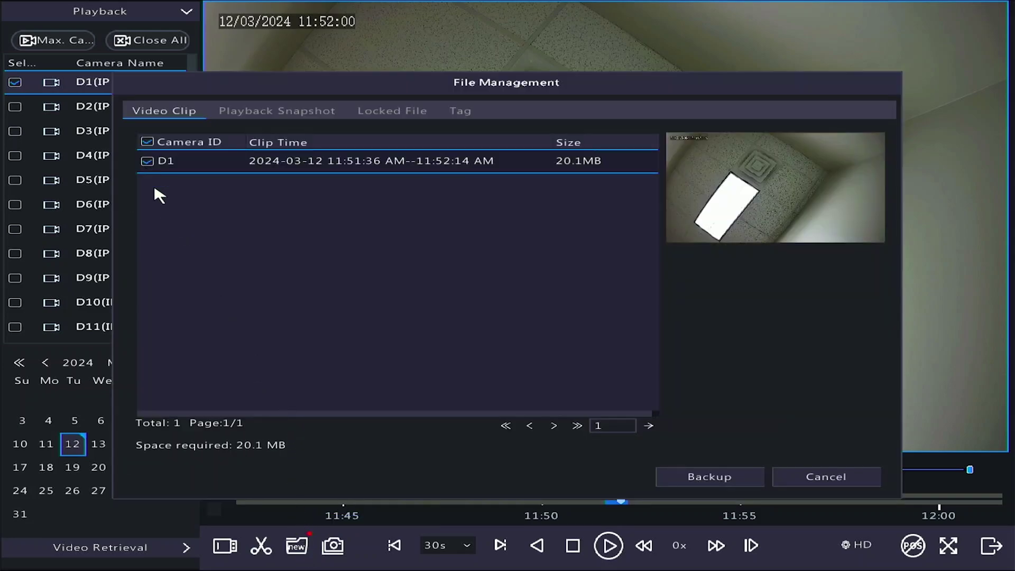
click(712, 478)
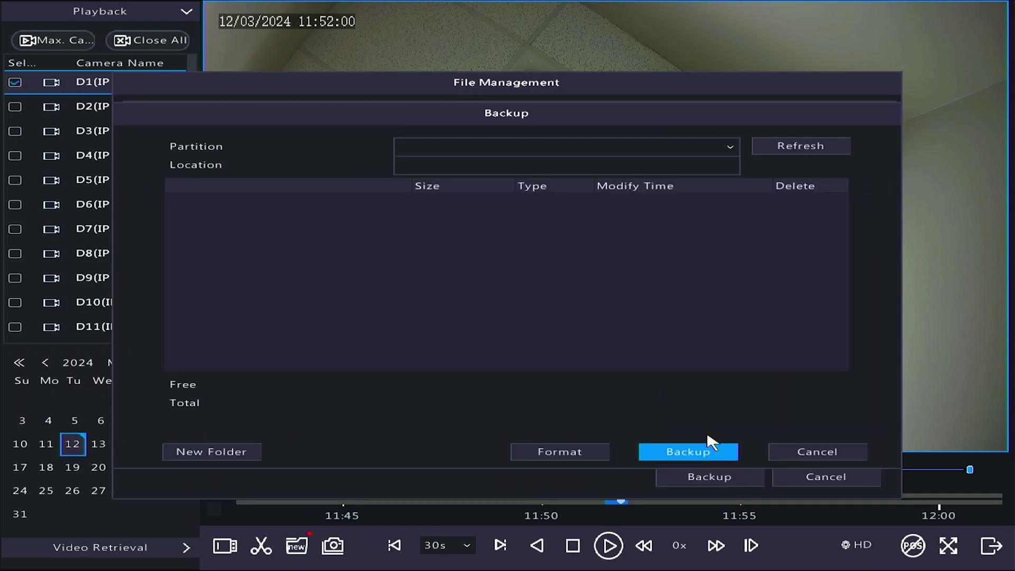